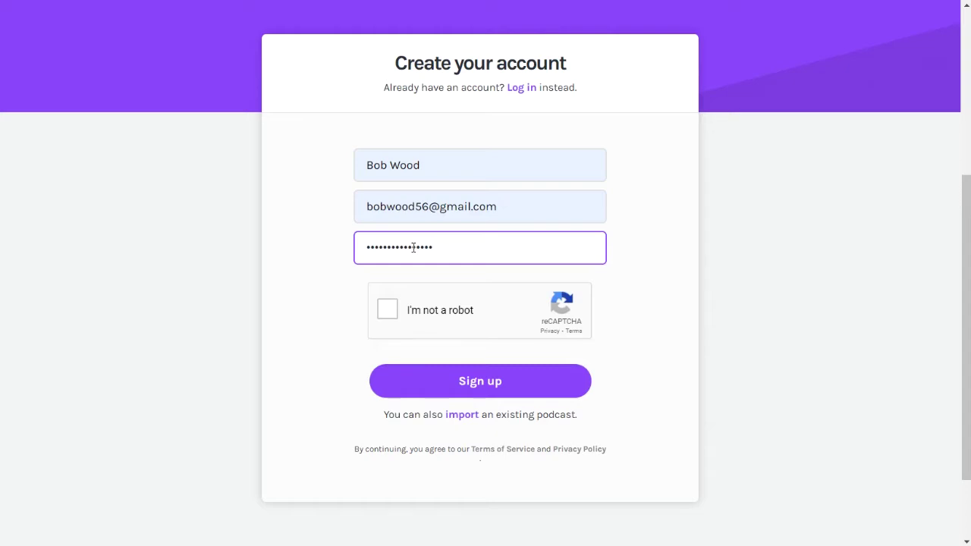
Mark the reCAPTCHA check as not a robot on the account sign-up form
left_click(392, 313)
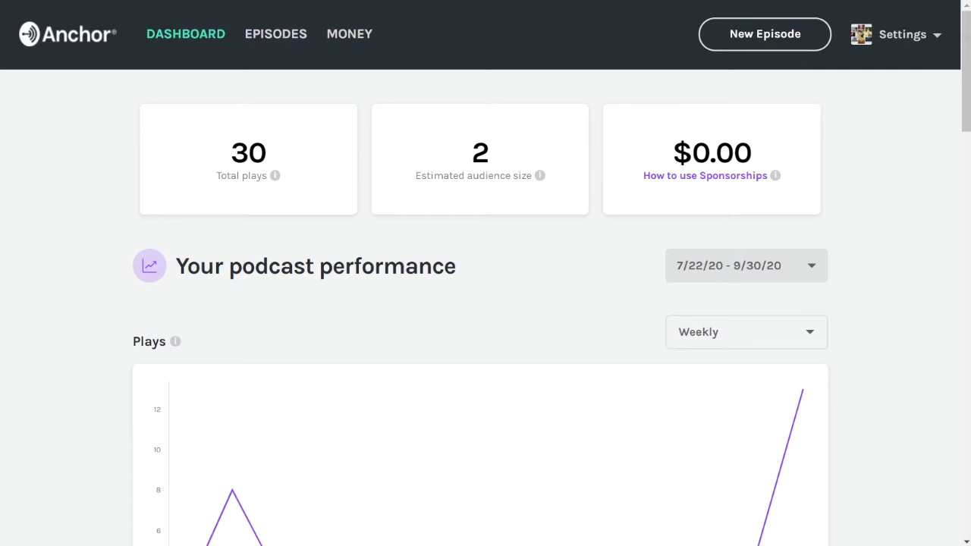
Open the podcast settings and enter "Storyboard" as the podcast name
left_click(906, 43)
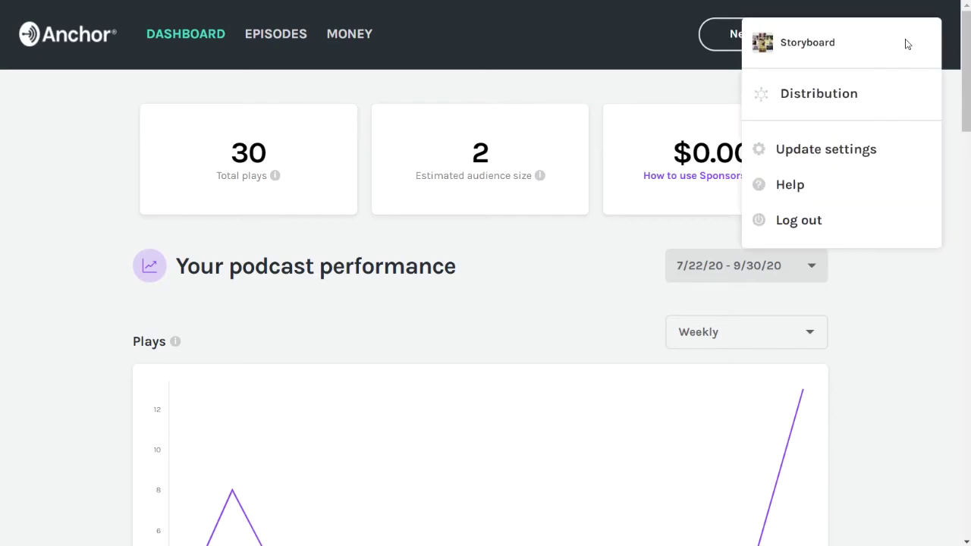
left_click(826, 149)
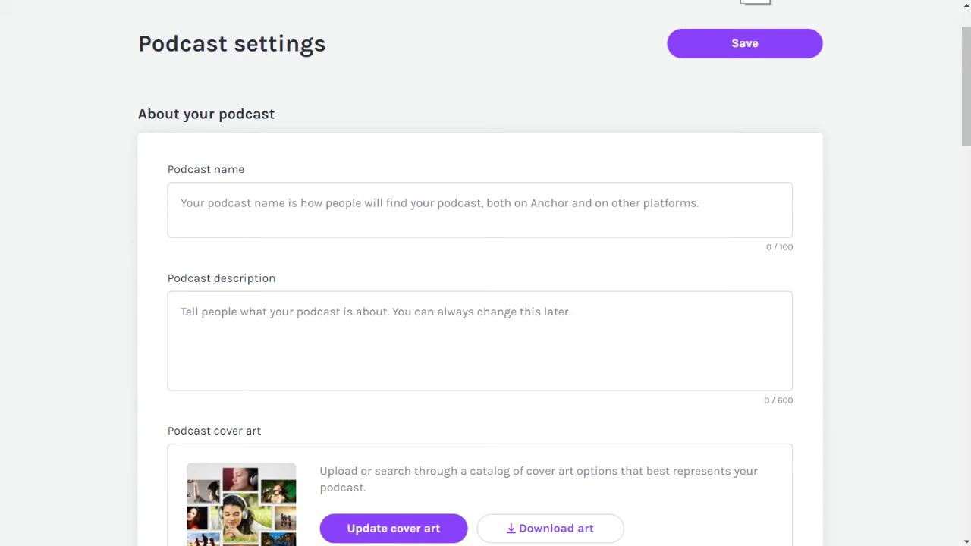
left_click(284, 206)
type("Storyboard")
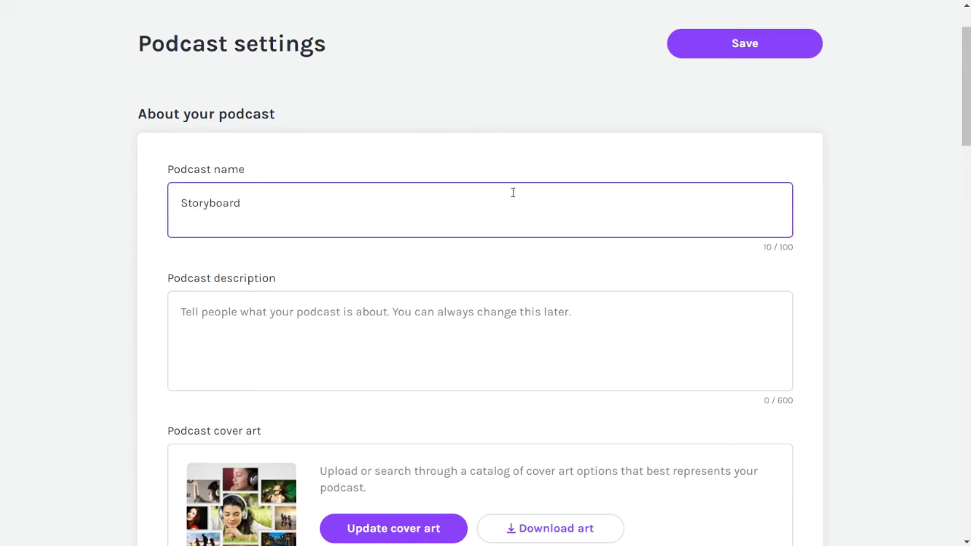
left_click(655, 30)
Turn off the Anchor logo on the cover art and the Voice Messages button on the profile, and save the podcast settings
scroll(630, 164, "down", 1)
scroll(630, 165, "down", 3)
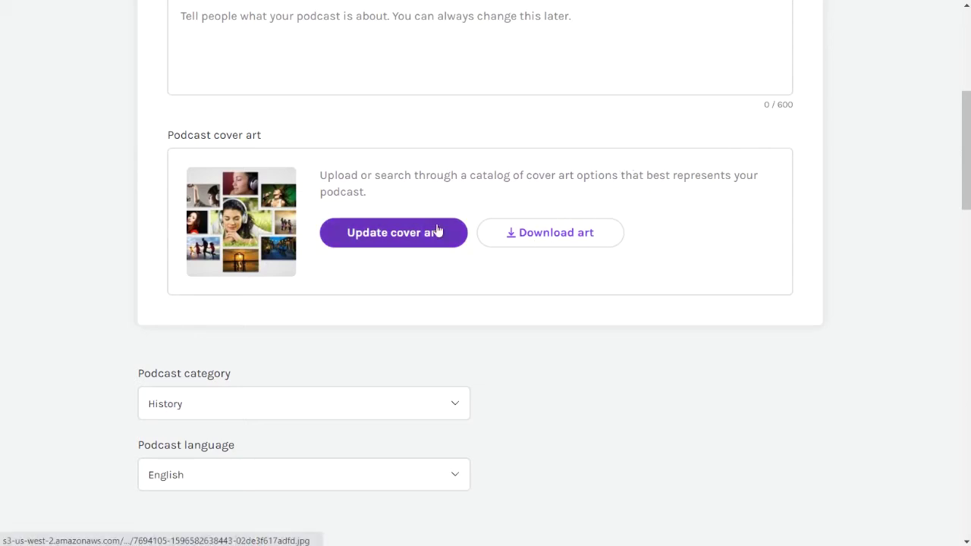
scroll(500, 300, "down", 1)
scroll(499, 301, "down", 2)
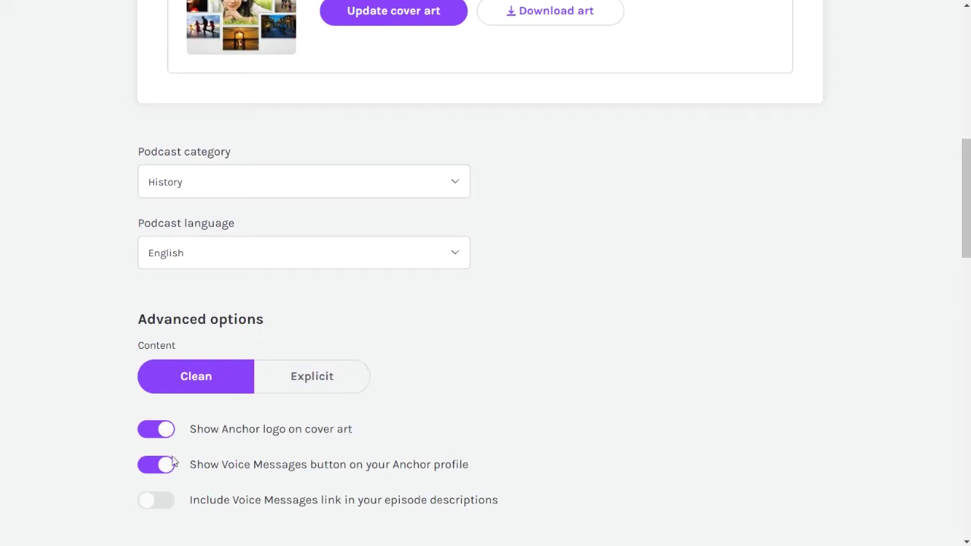
left_click(152, 430)
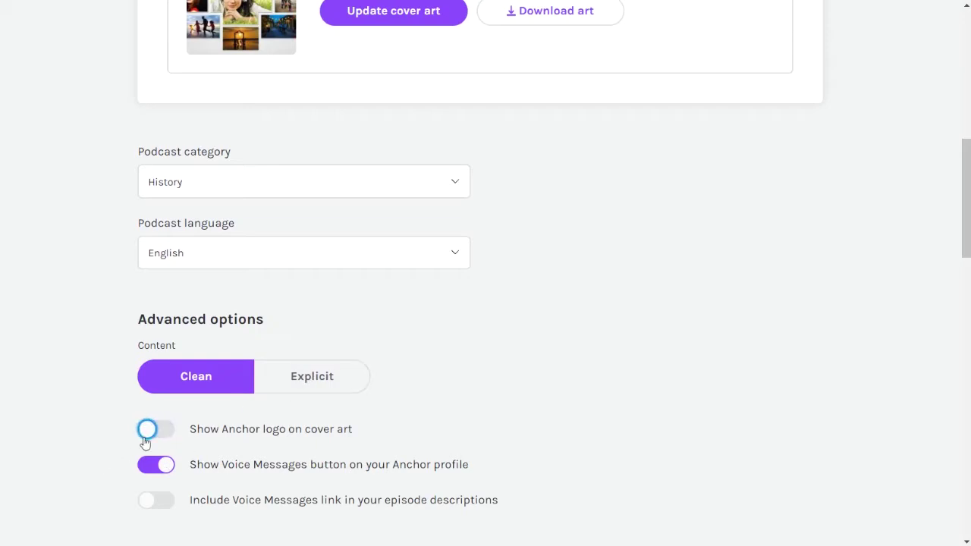
left_click(154, 465)
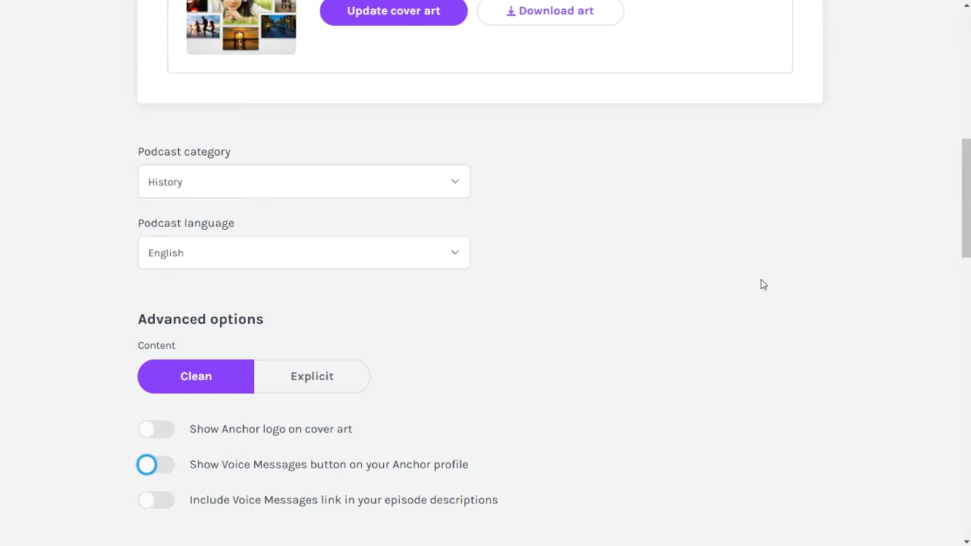
scroll(760, 281, "up", 7)
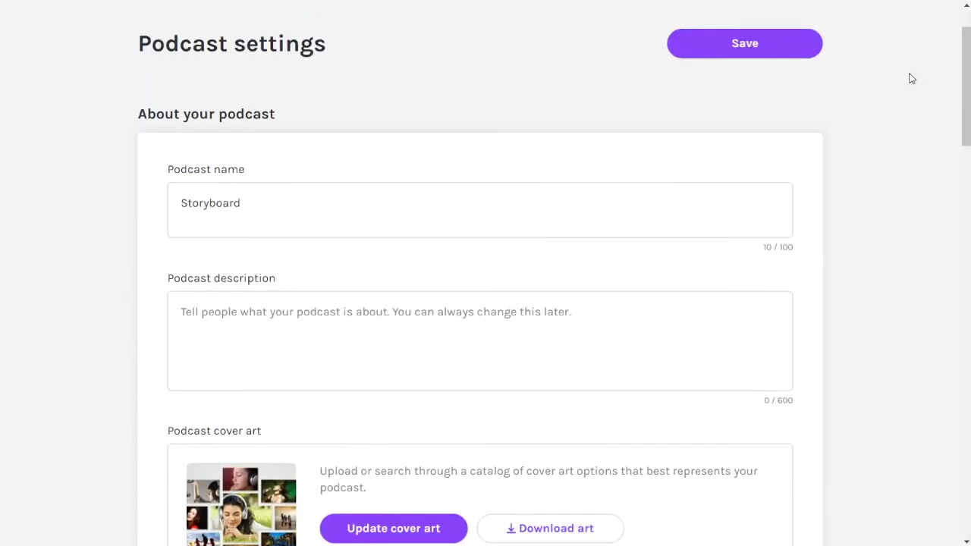
left_click(762, 47)
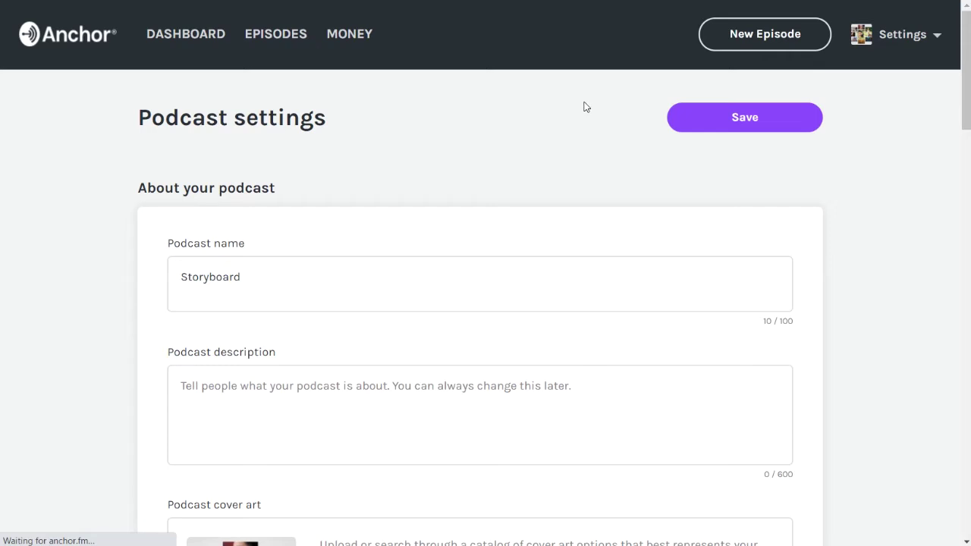
Create a new episode and record a clip of about 24 seconds with the default microphone
left_click(768, 39)
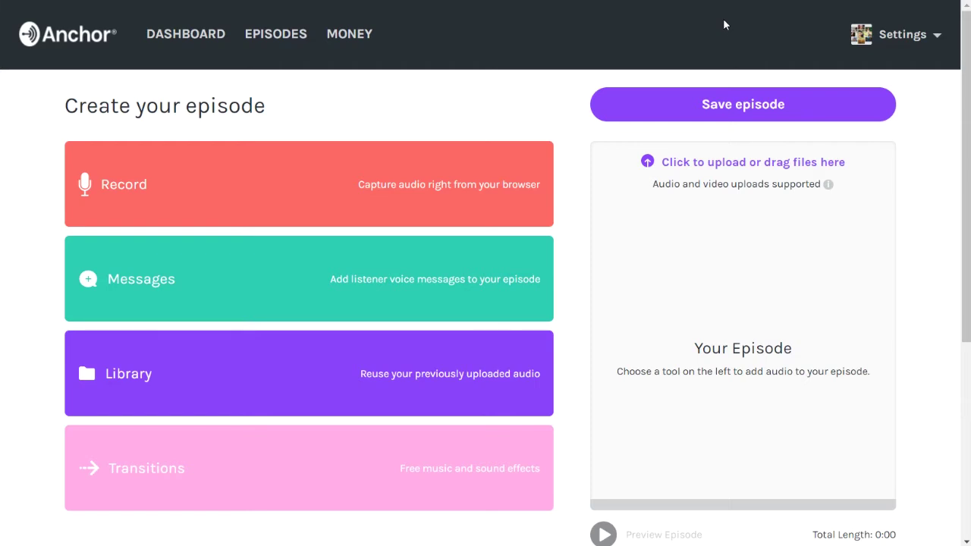
left_click(189, 201)
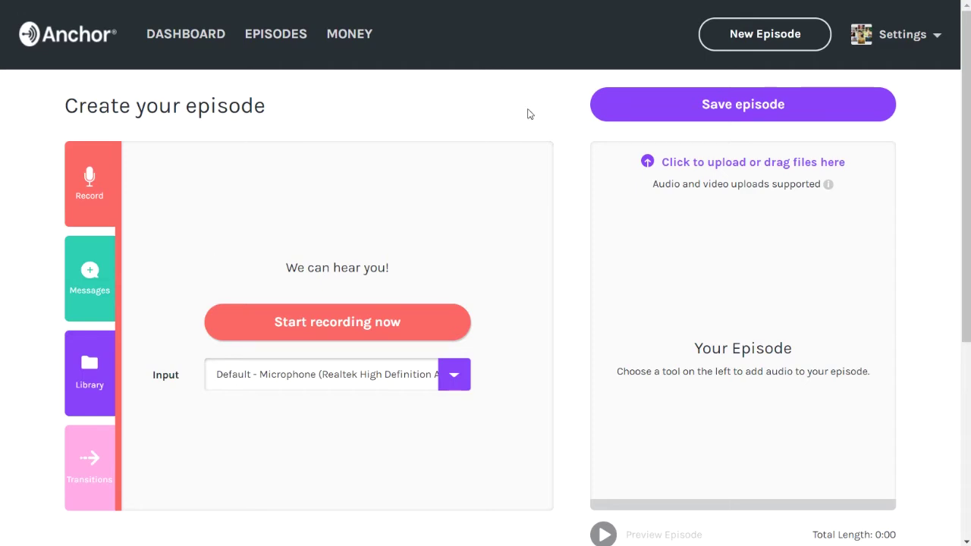
left_click(324, 325)
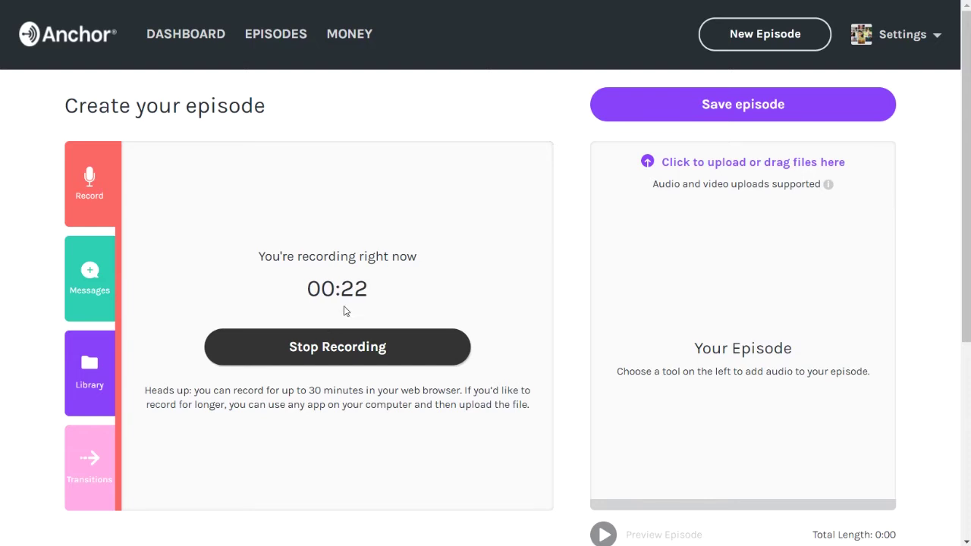
left_click(340, 342)
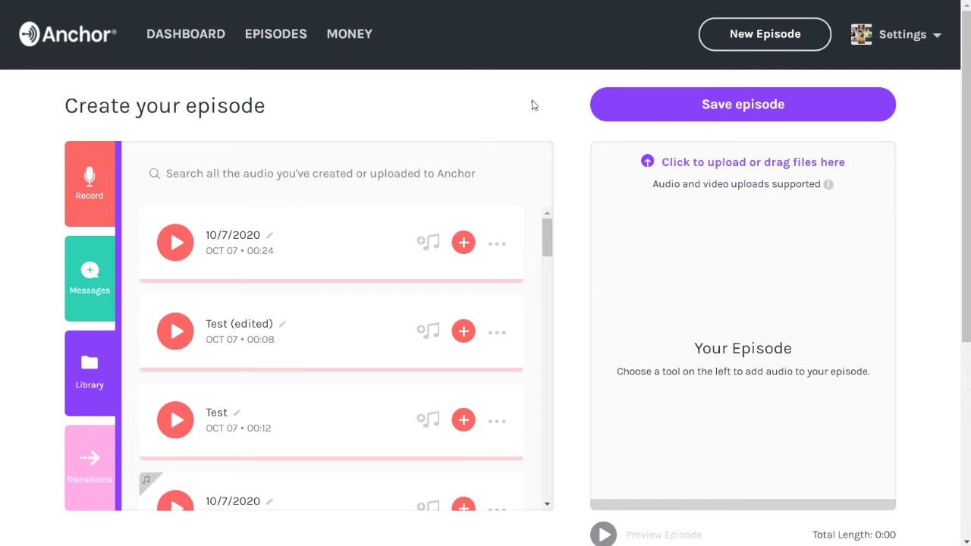
Add the newest 24-second library recording to the episode and play back part of it
left_click(463, 243)
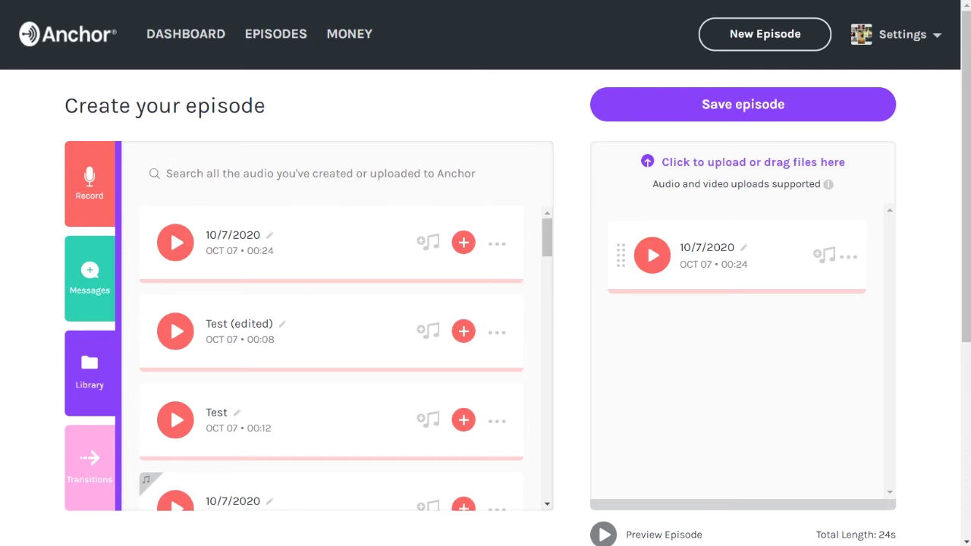
left_click(652, 258)
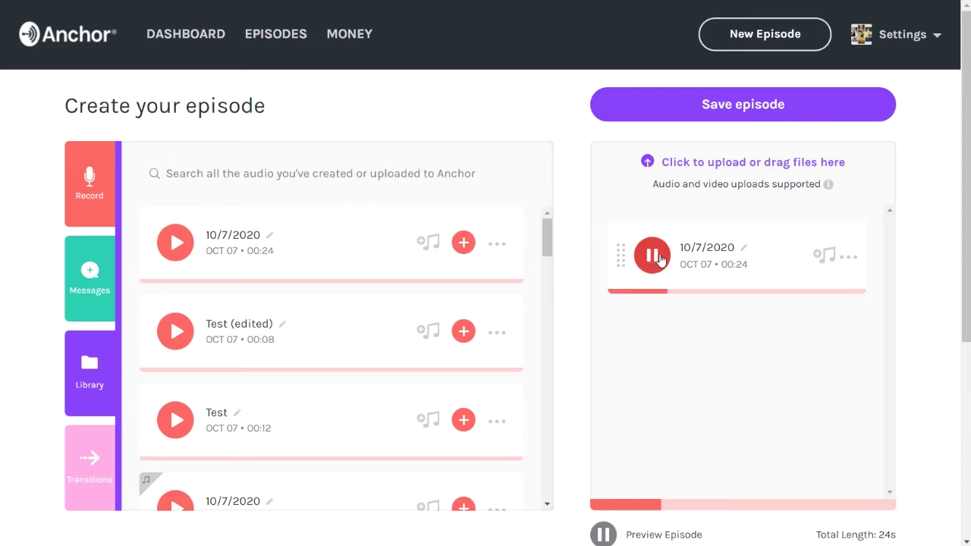
left_click(657, 260)
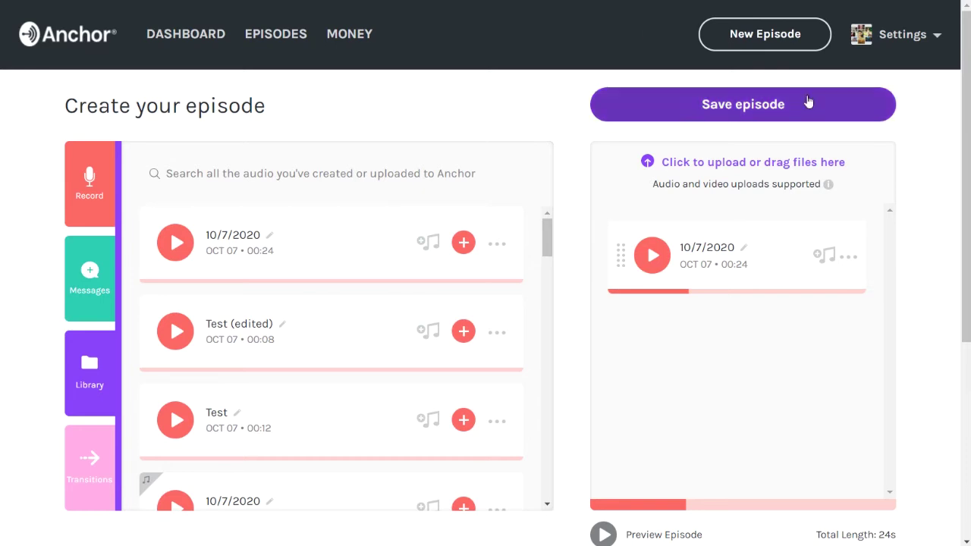
Open the episode's clip for audio editing and split it at 00:00:07.721
left_click(849, 260)
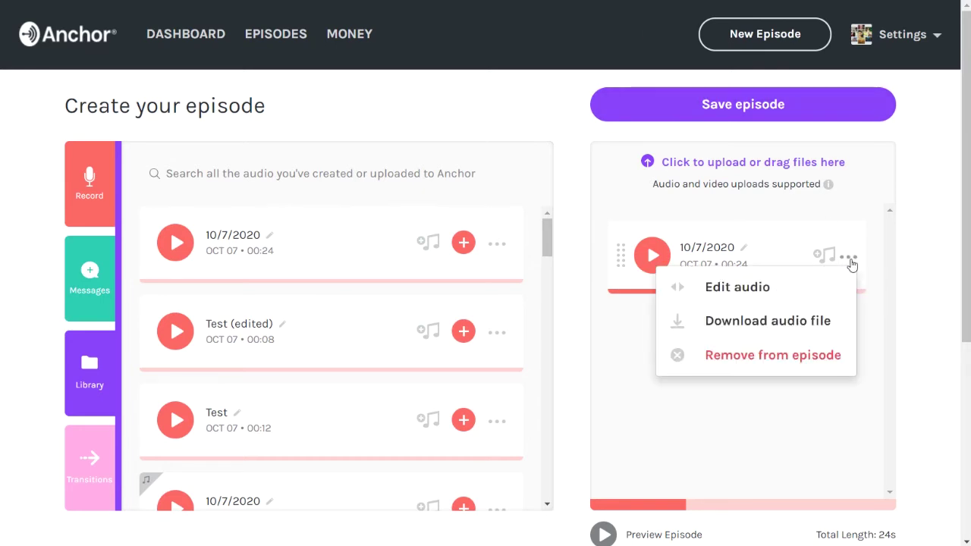
left_click(737, 288)
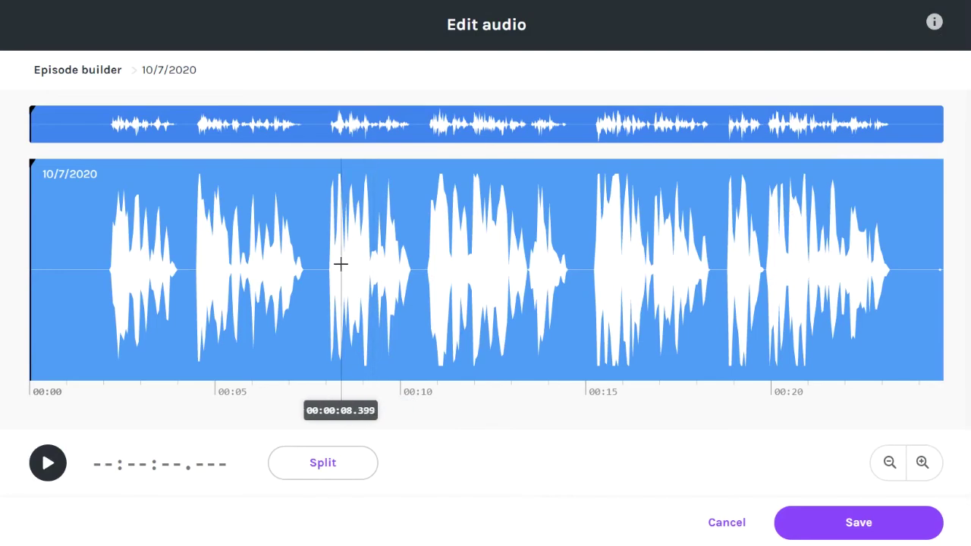
left_click(315, 269)
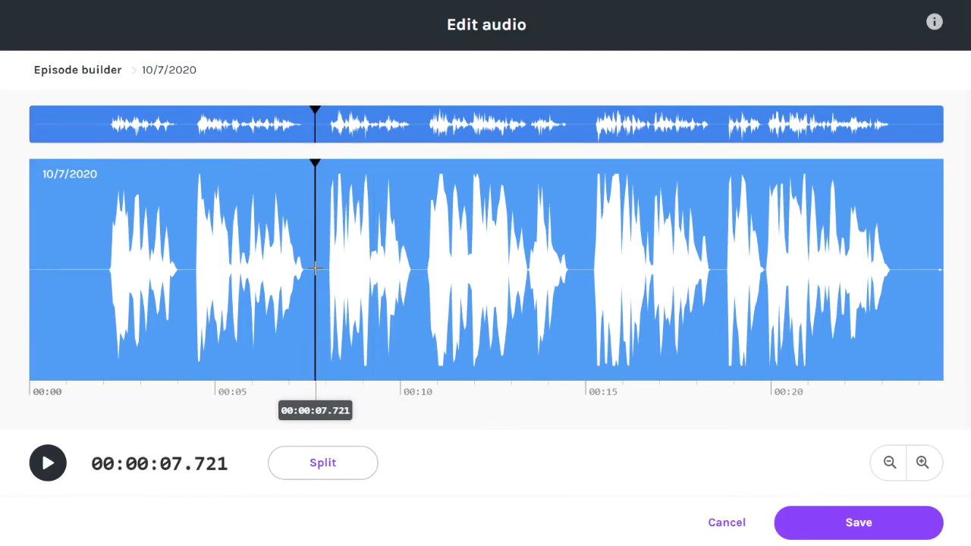
left_click(301, 464)
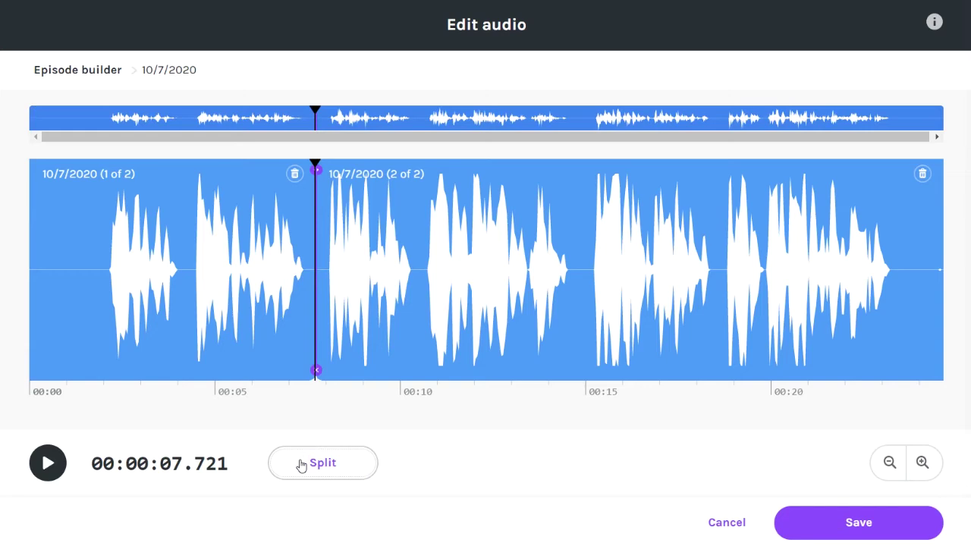
Split the clip at 00:00:04.269 and 00:00:02.015, and delete the silent opening segment
left_click(187, 269)
key("s")
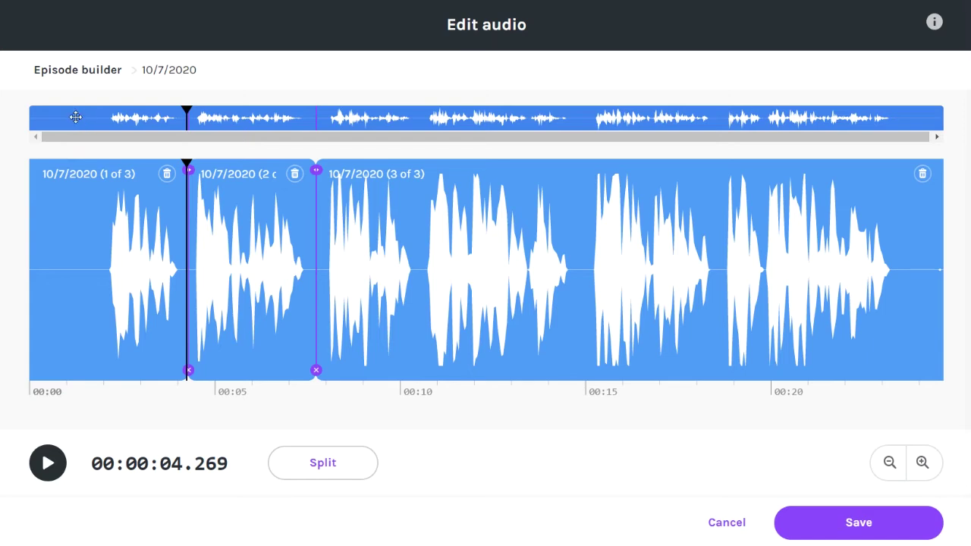
left_click(104, 243)
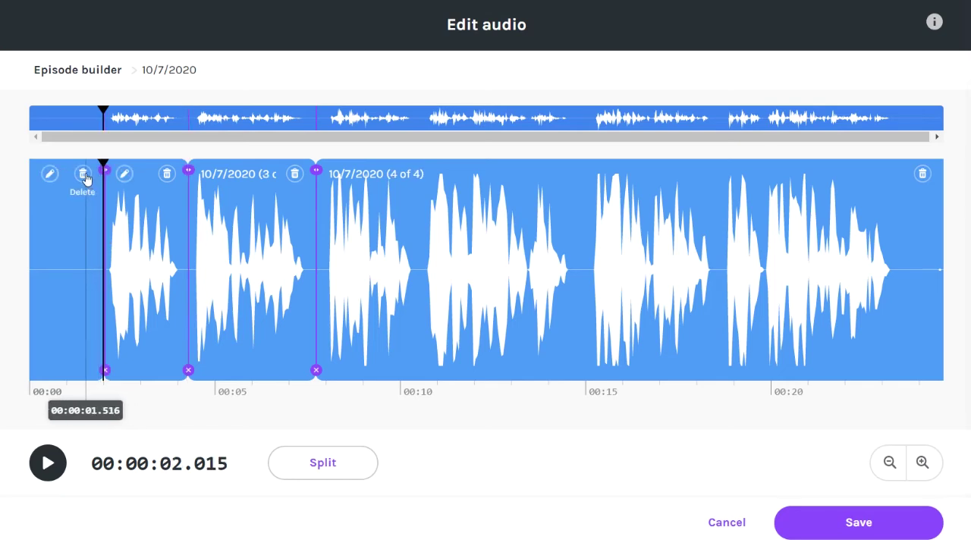
left_click(82, 174)
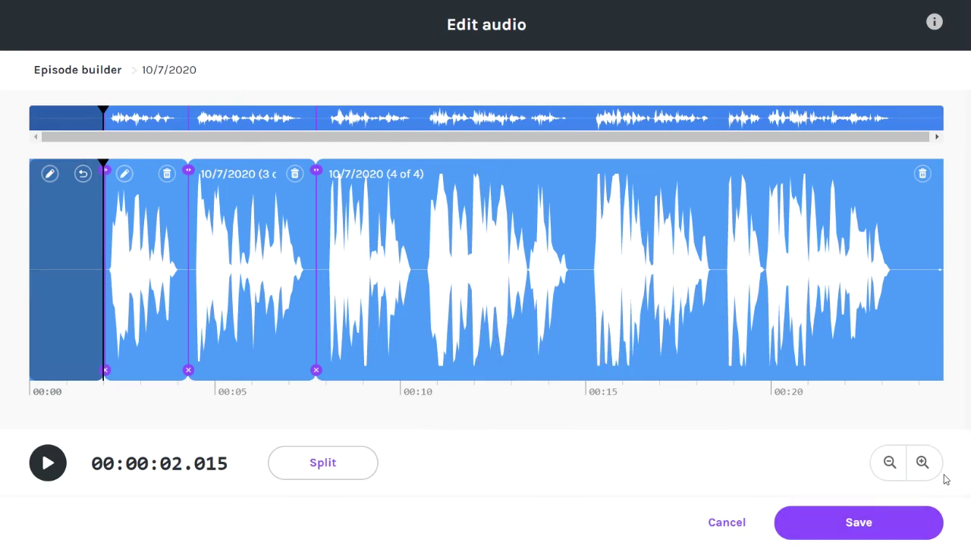
Zoom in on the waveform and play the second segment through to the start of the third
left_click(922, 463)
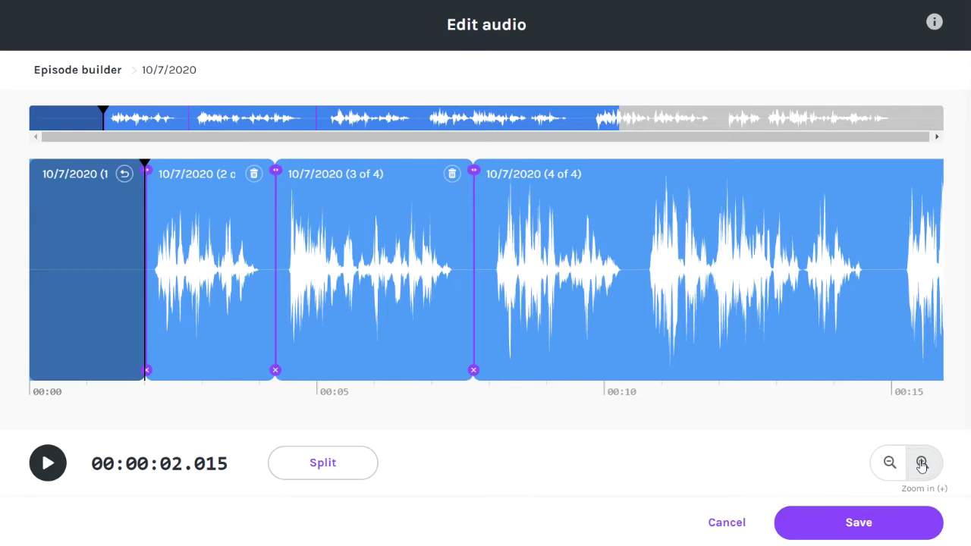
left_click(922, 463)
left_click(922, 462)
left_click(922, 462)
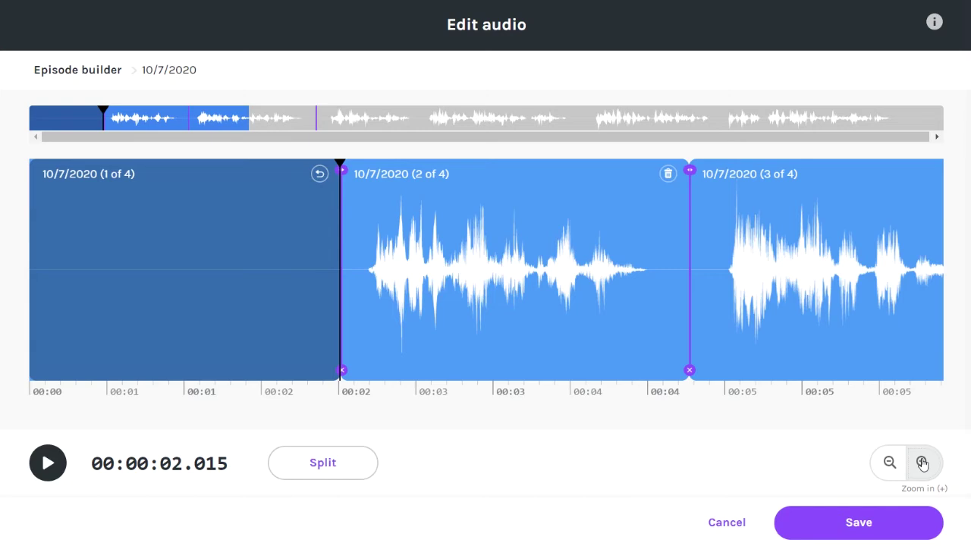
left_click(922, 462)
key("space")
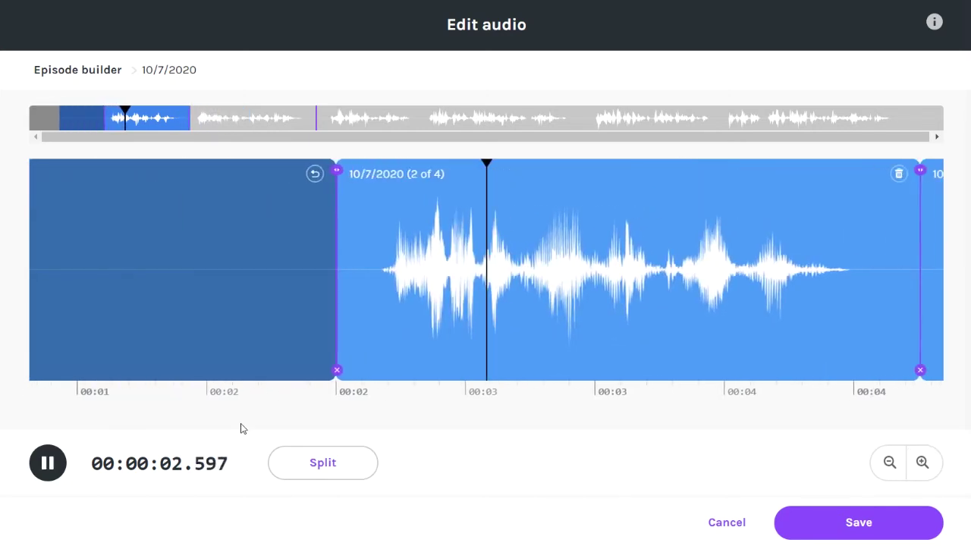
key("space")
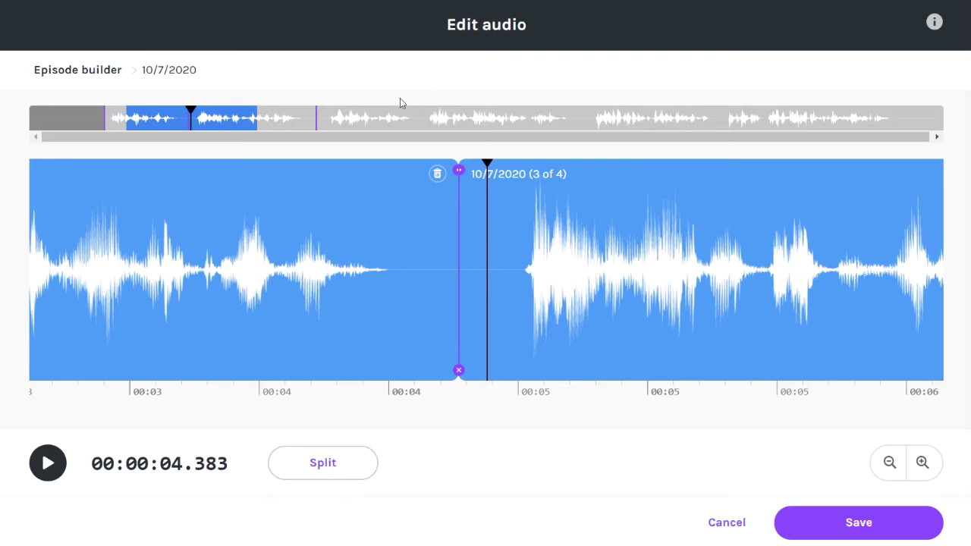
Browse the zoomed waveform by placing the playhead at 00:00:09.123, 00:00:04.647 and 00:00:05.381
left_click(369, 123)
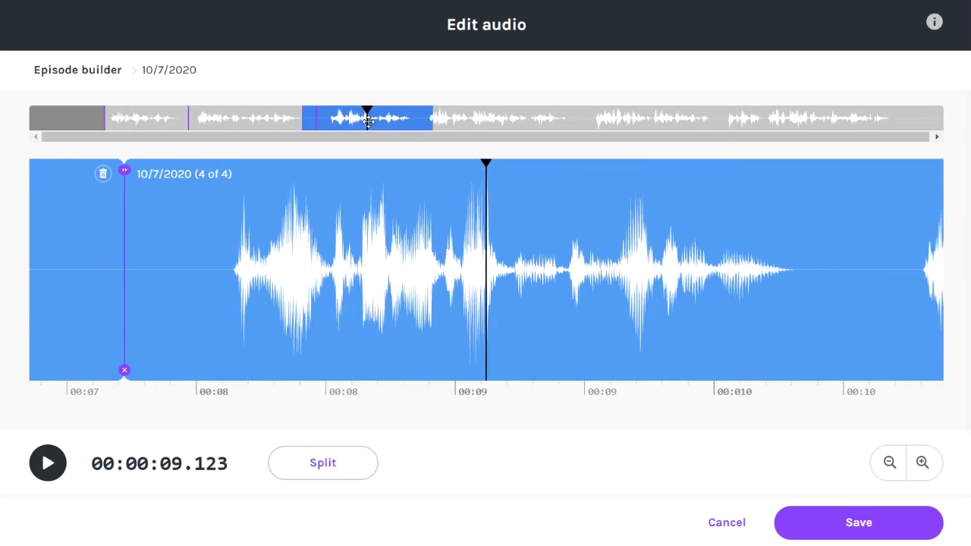
left_click(224, 121)
left_click(327, 250)
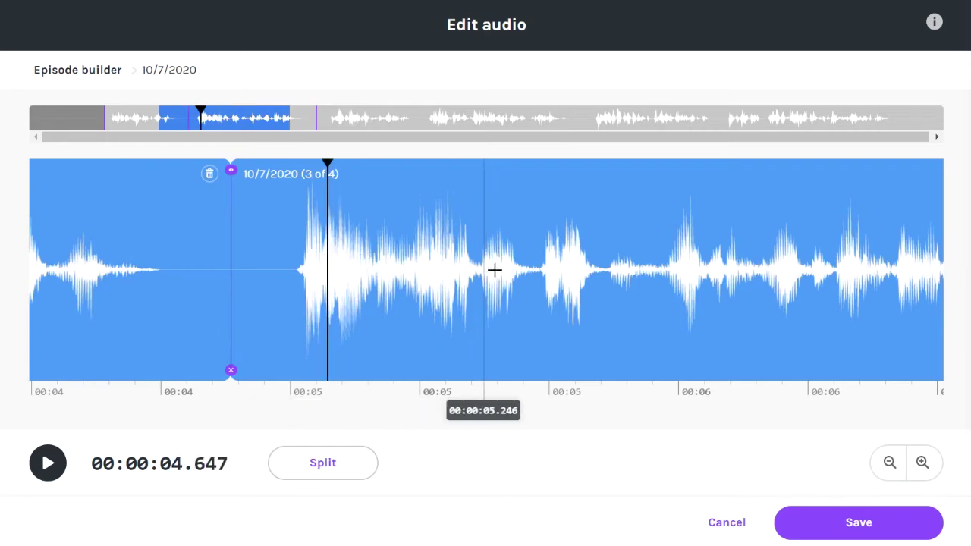
left_click(518, 261)
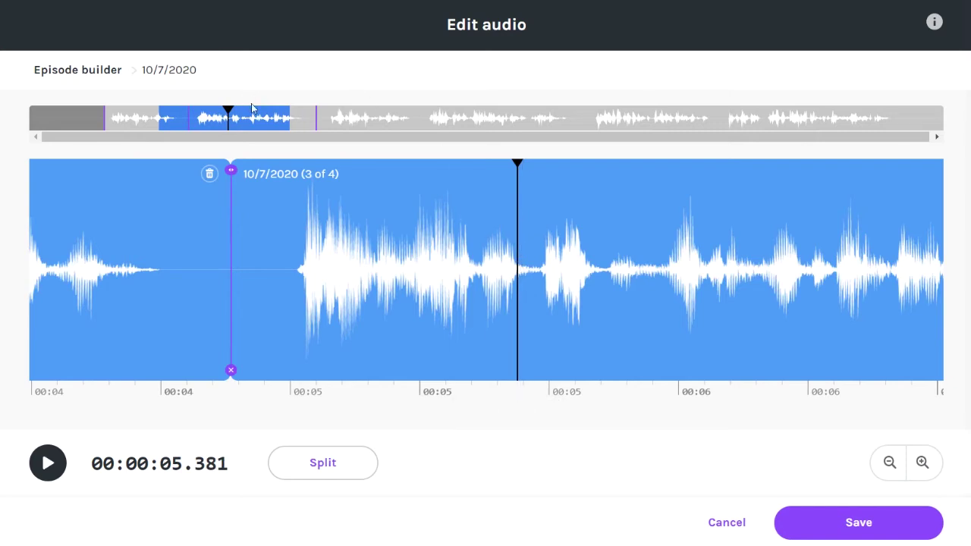
Move the split between the second and third segments to 00:00:04.040
left_click_drag(246, 114, 540, 118)
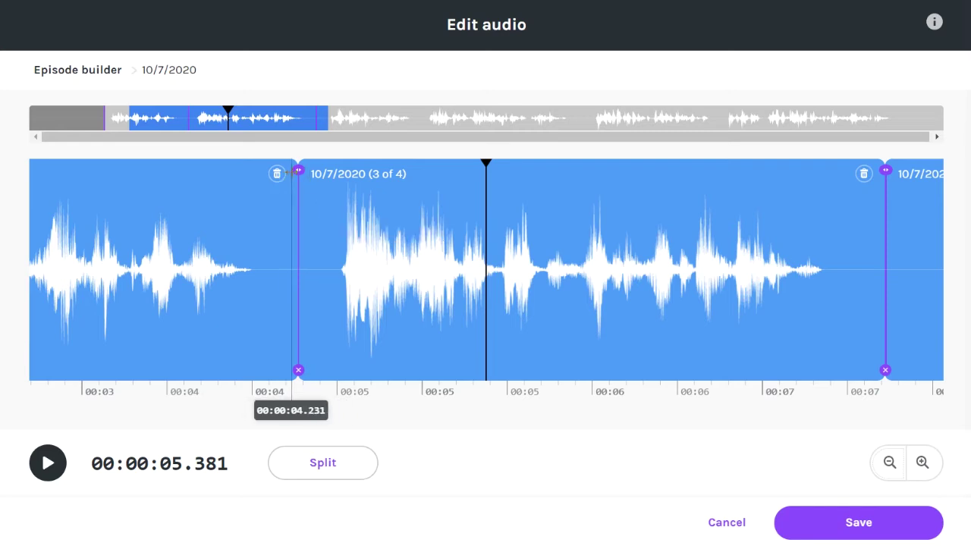
left_click_drag(298, 172, 258, 173)
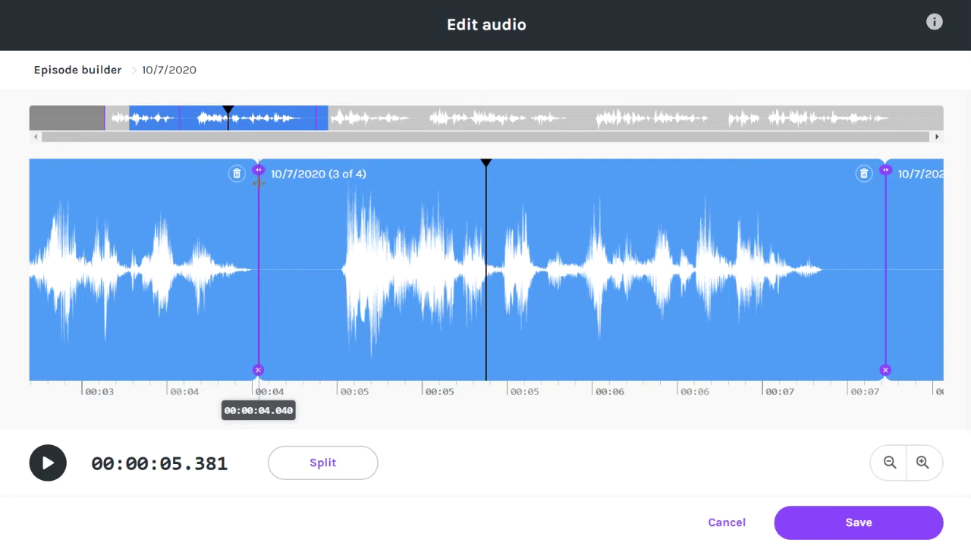
Try an extra split at 00:00:04.479 in the third segment, shift it earlier and remove it
left_click(332, 250)
key("s")
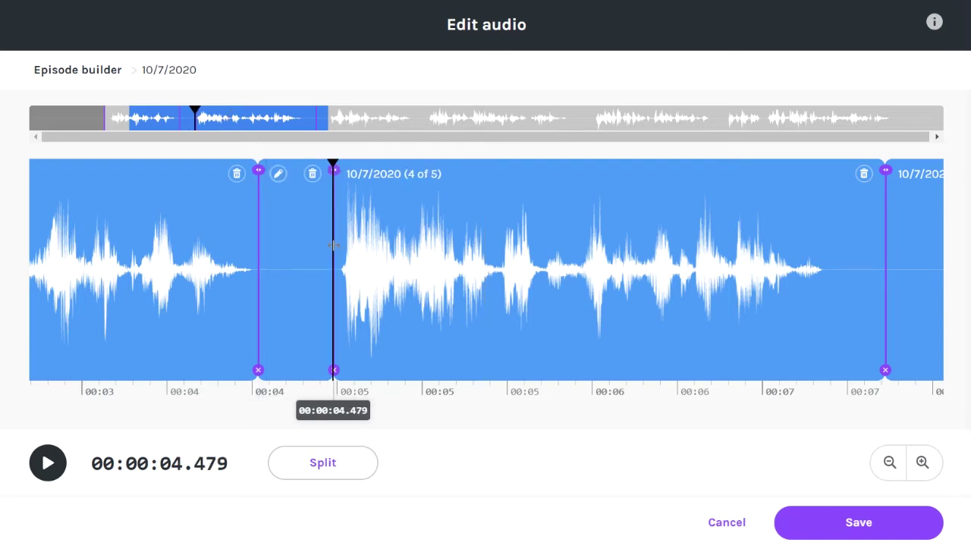
left_click_drag(333, 195, 298, 204)
left_click(299, 369)
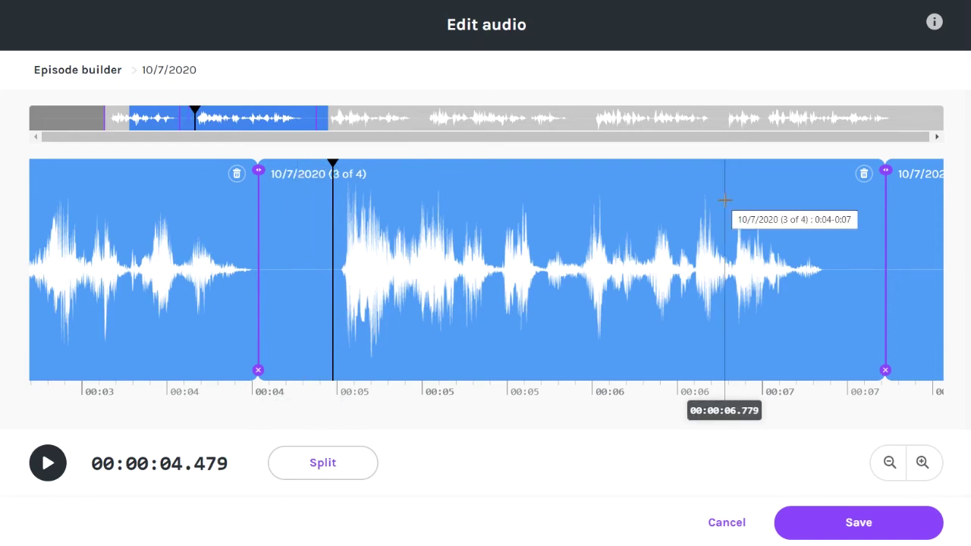
Save the trimmed audio and open the background music choices for the edited clip in the episode
left_click(850, 521)
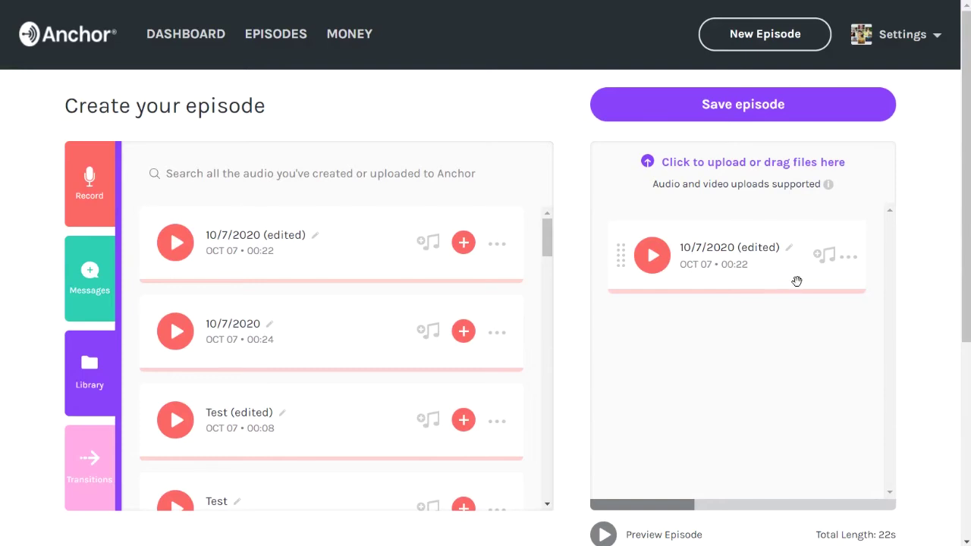
left_click(830, 260)
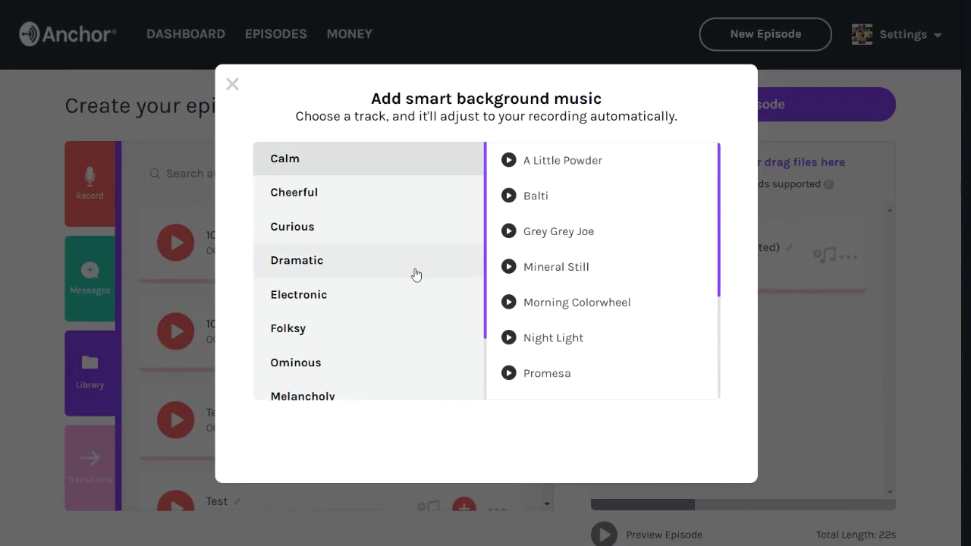
Audition background tracks in the Folksy and Cheerful categories, including Faster Faster Brighter and Skyway
left_click(298, 331)
left_click(509, 269)
left_click(508, 195)
left_click(508, 162)
left_click(290, 195)
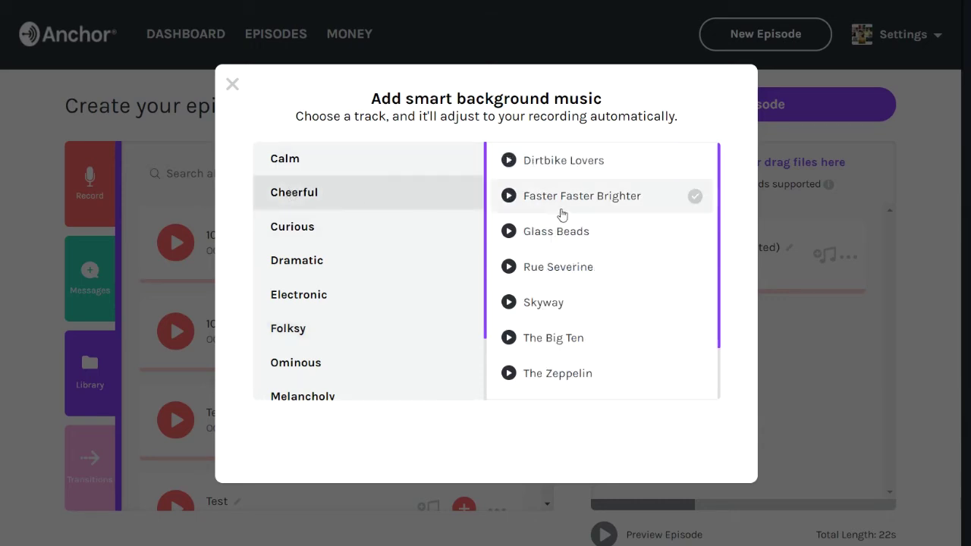
left_click(508, 197)
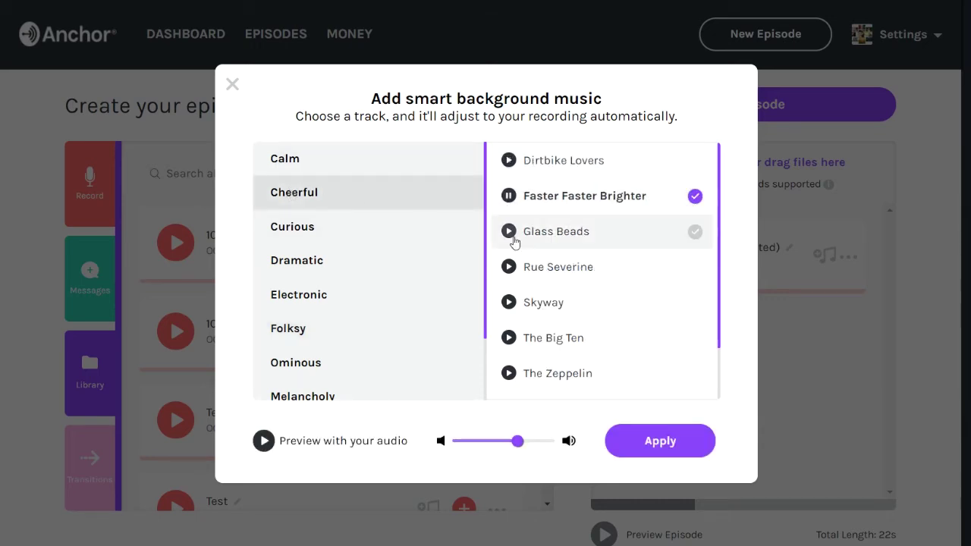
left_click(508, 303)
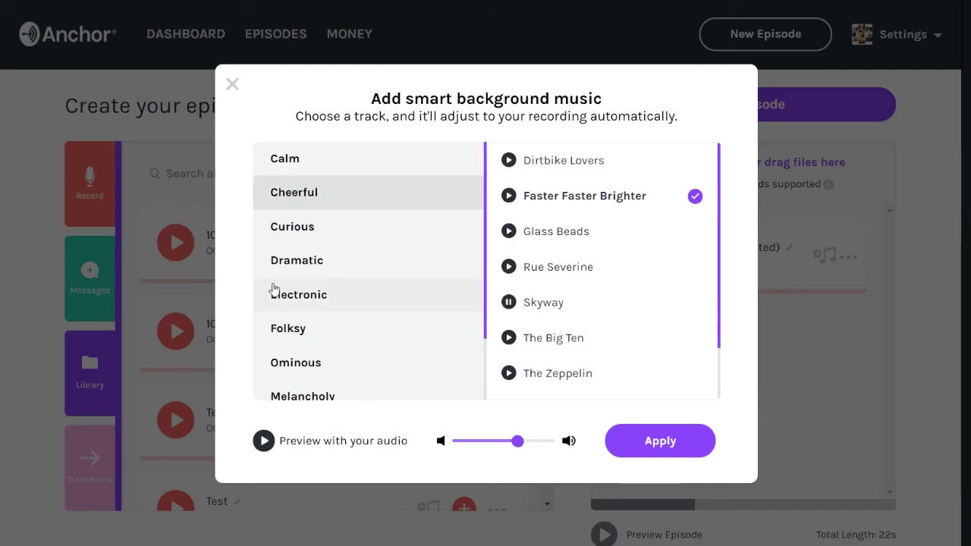
Audition the Folksy track Molly Molly and apply it as background music to the edited clip
left_click(288, 328)
scroll(516, 288, "down", 2)
left_click(508, 275)
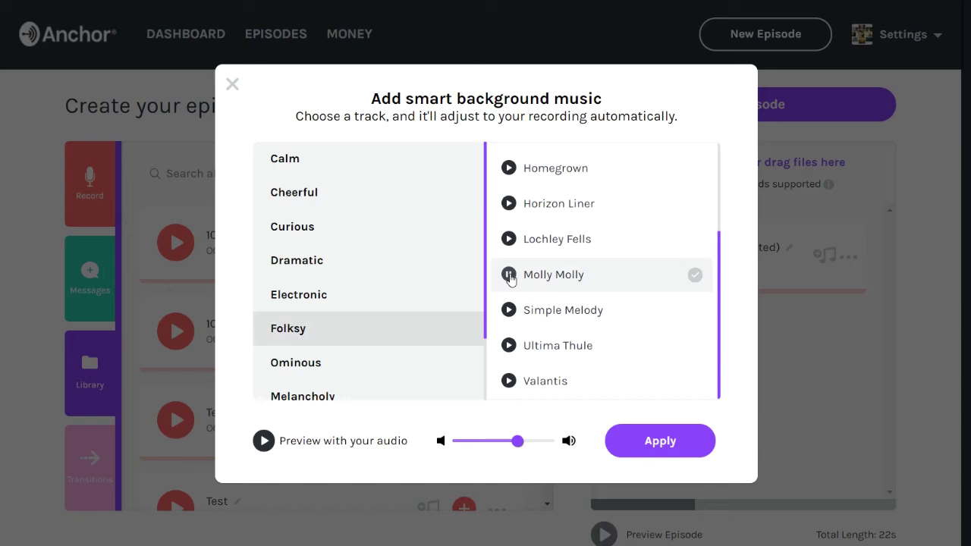
left_click(549, 276)
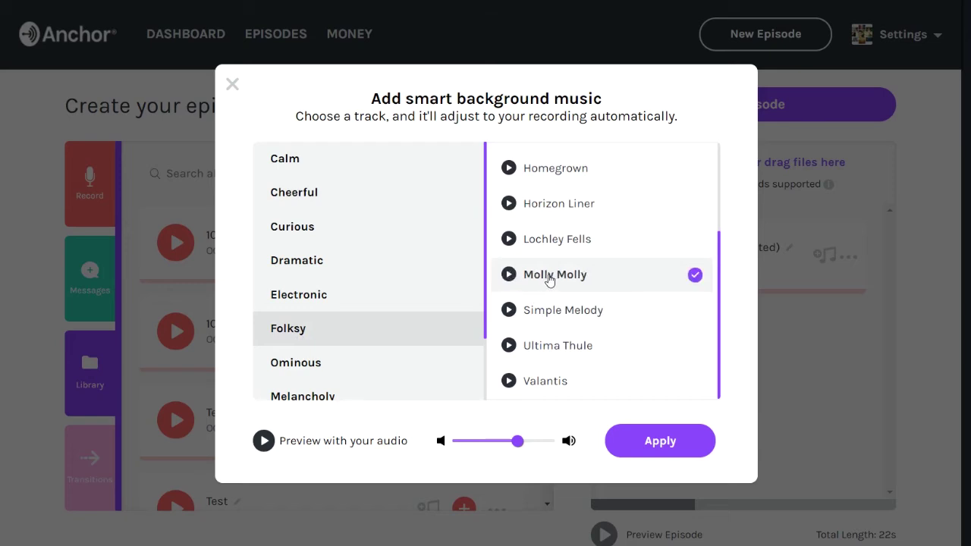
left_click(652, 443)
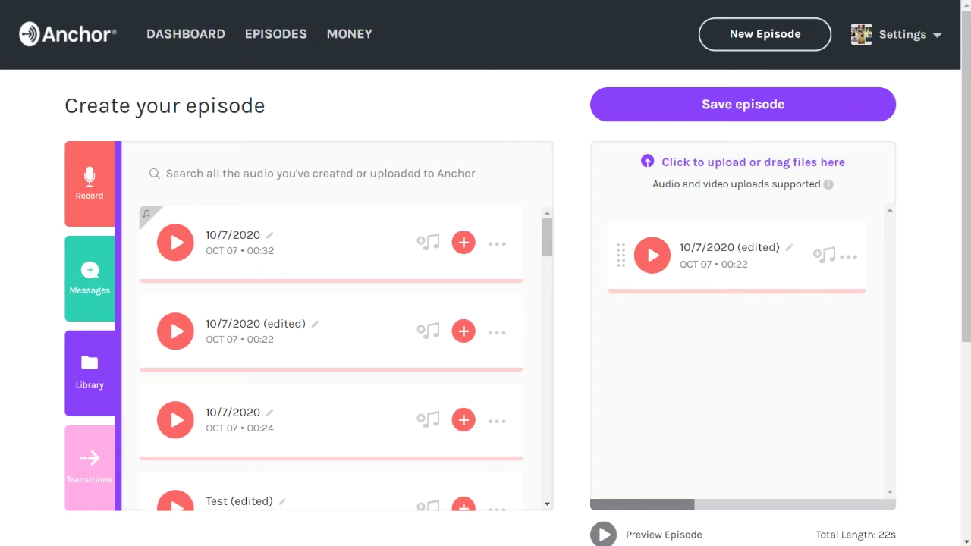
Add the 32-second version with background music to the episode and remove the 22-second edited clip from it
left_click(463, 242)
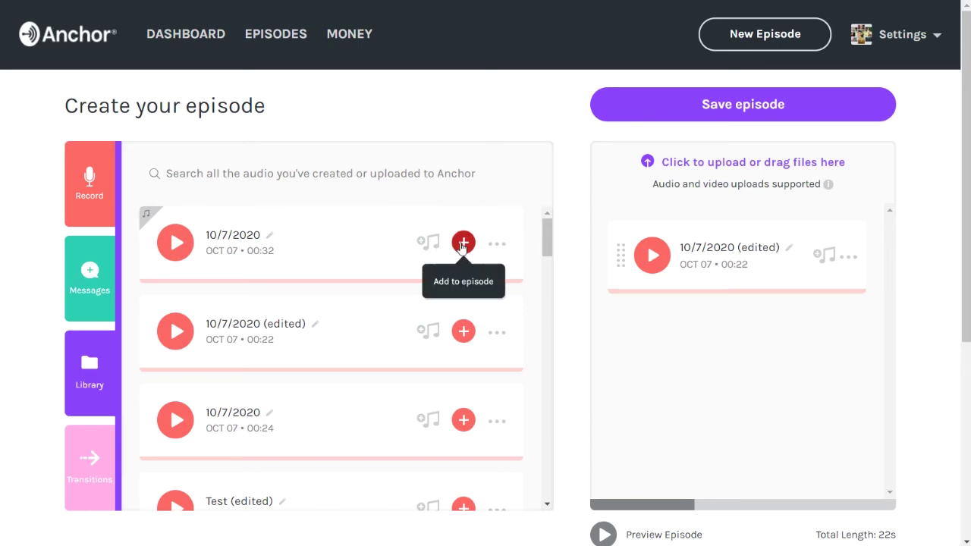
left_click(847, 260)
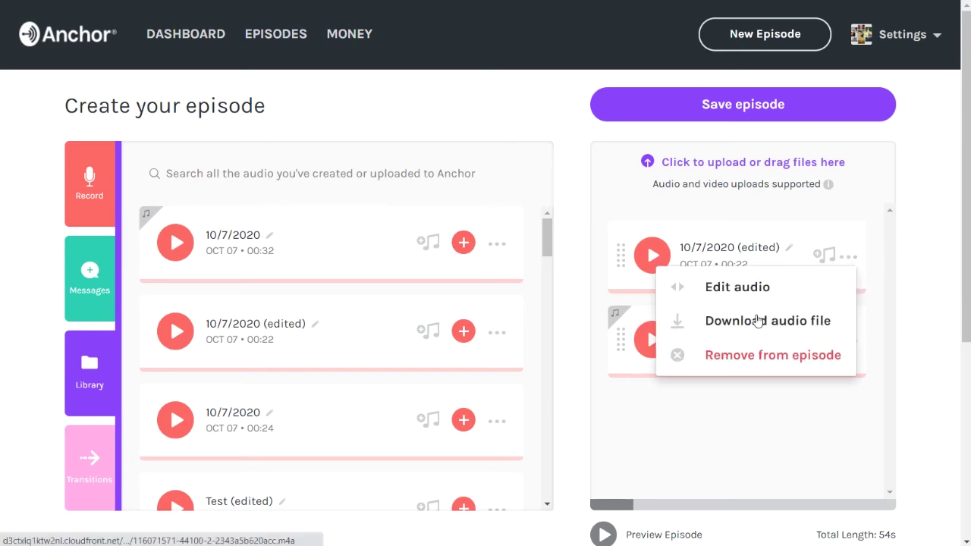
left_click(726, 357)
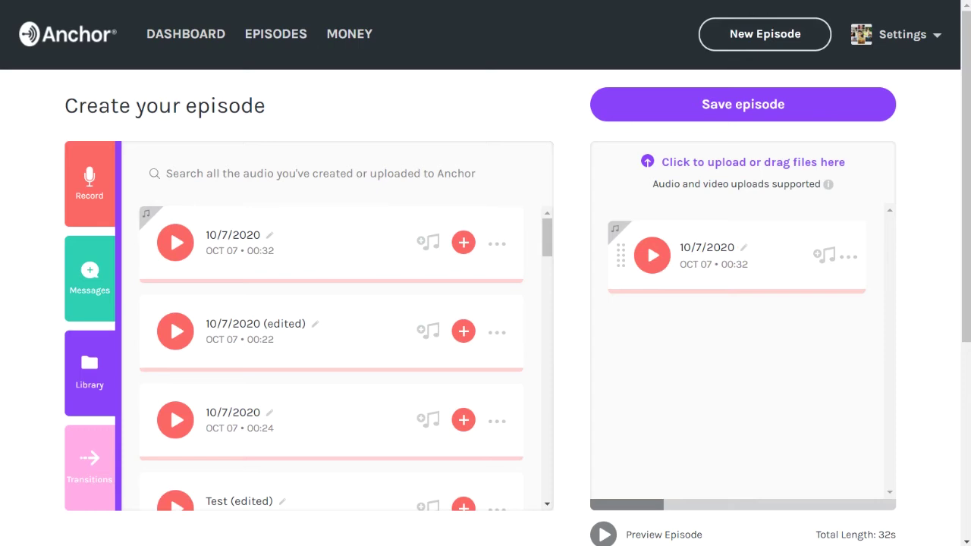
Save the episode, title it "My Sister" plus her first name, and enter the same phrase in lowercase as its description
left_click(734, 106)
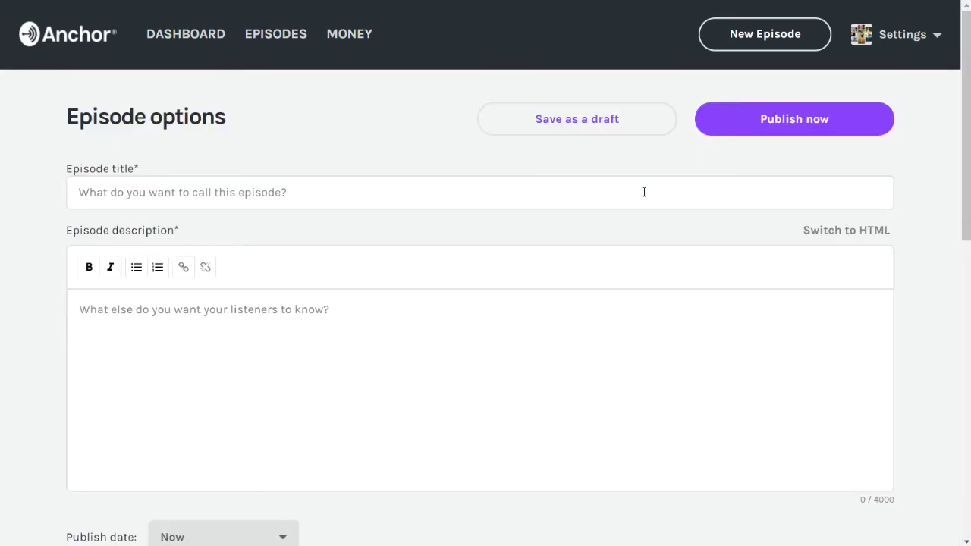
type("My Sister Gwen")
left_click(133, 318)
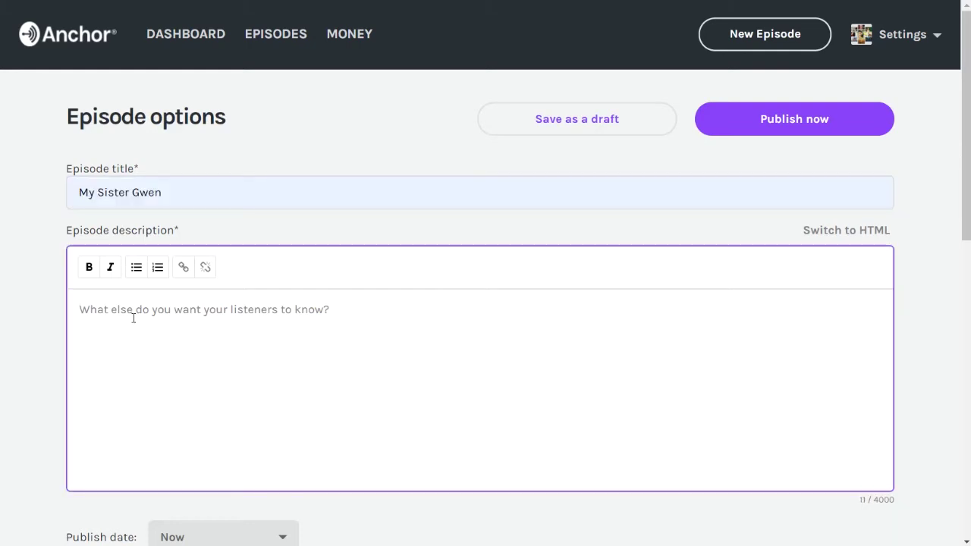
type("my sist")
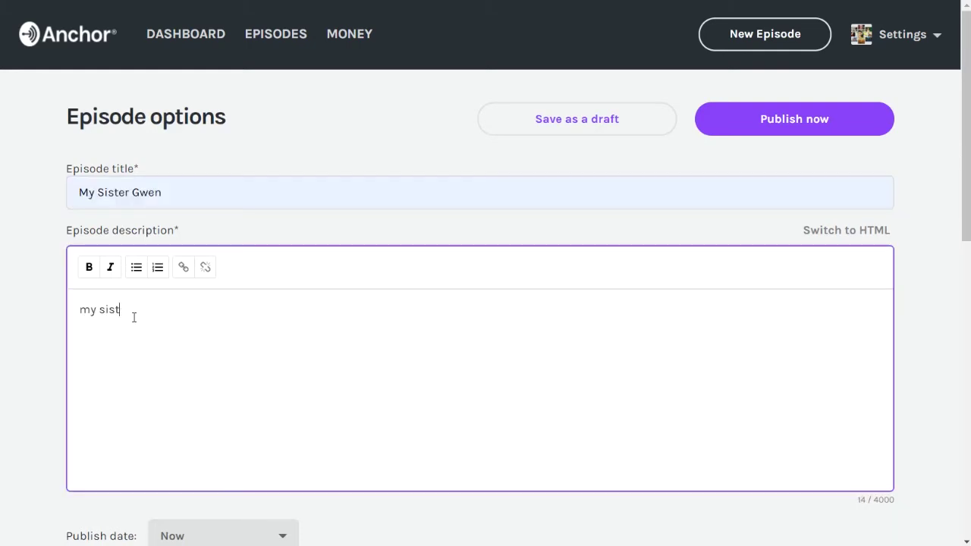
type("er gwen")
Review the remaining episode options without changing them and publish the episode immediately
scroll(483, 258, "down", 10)
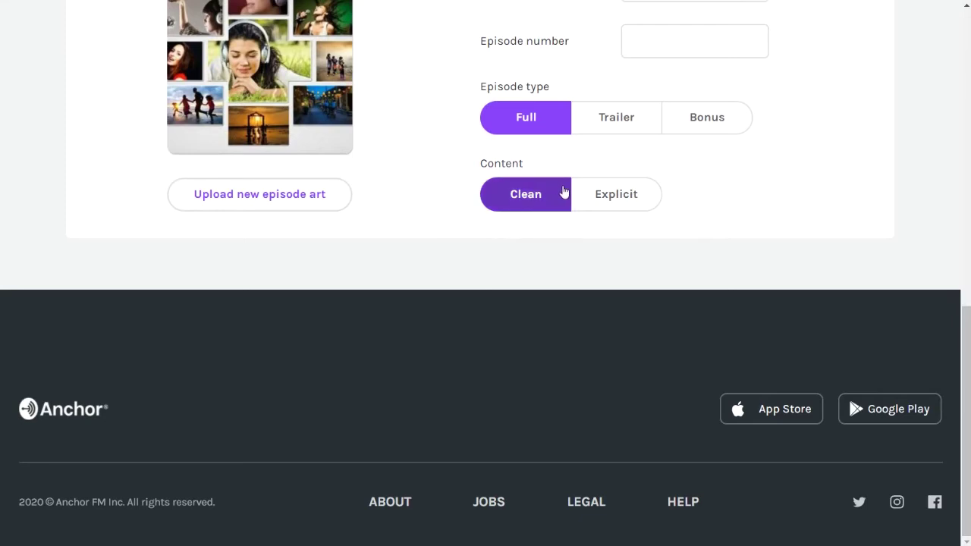
scroll(562, 191, "up", 5)
scroll(565, 192, "up", 5)
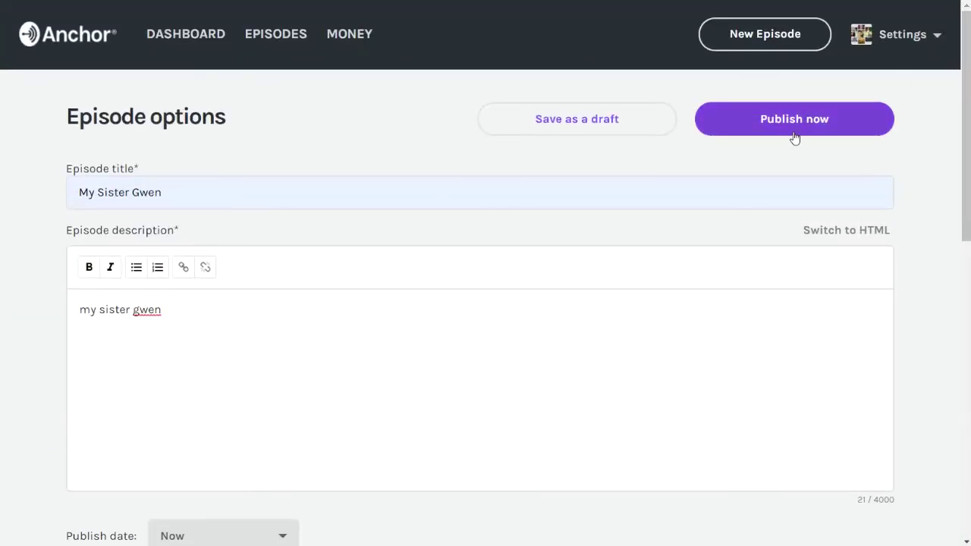
left_click(793, 120)
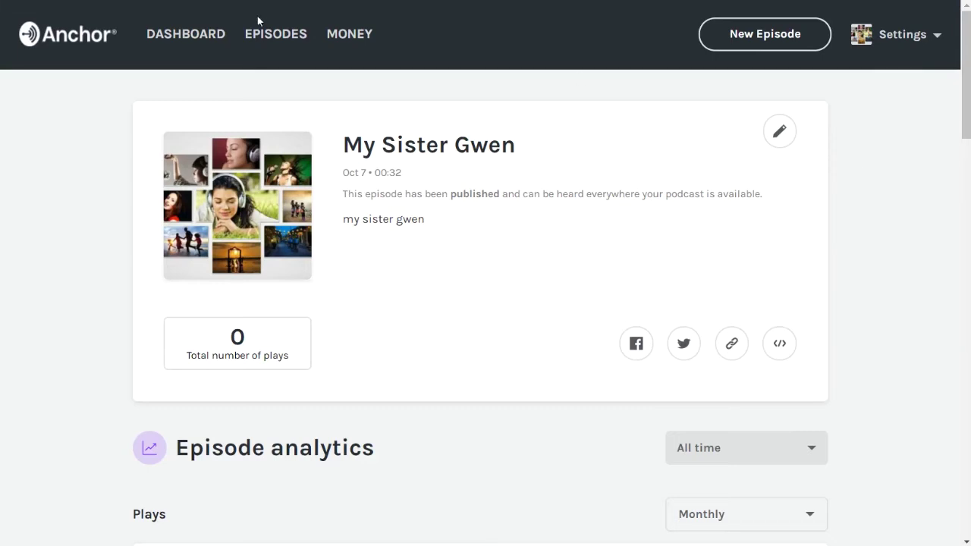
Open the earlier 29-second episode about the sister from the episode list for its embed code
left_click(270, 38)
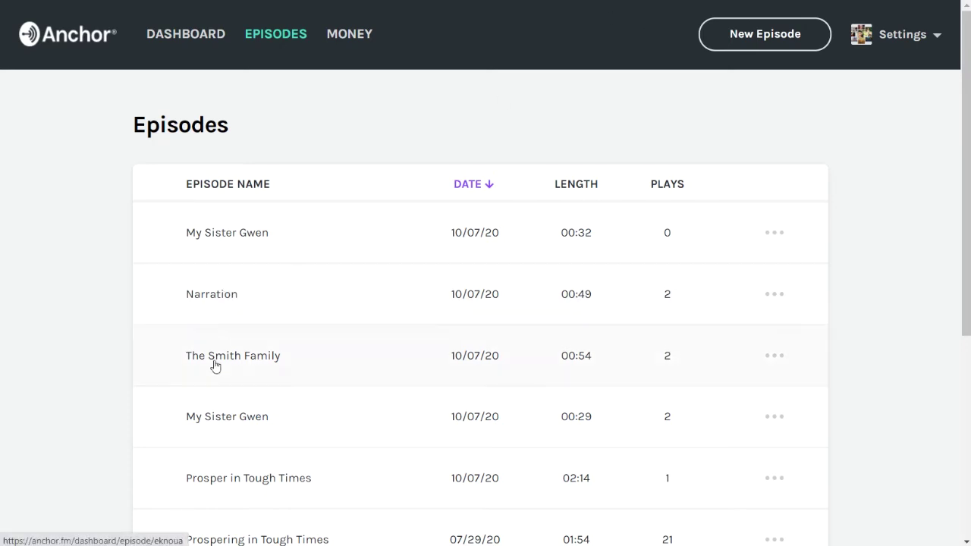
left_click(213, 421)
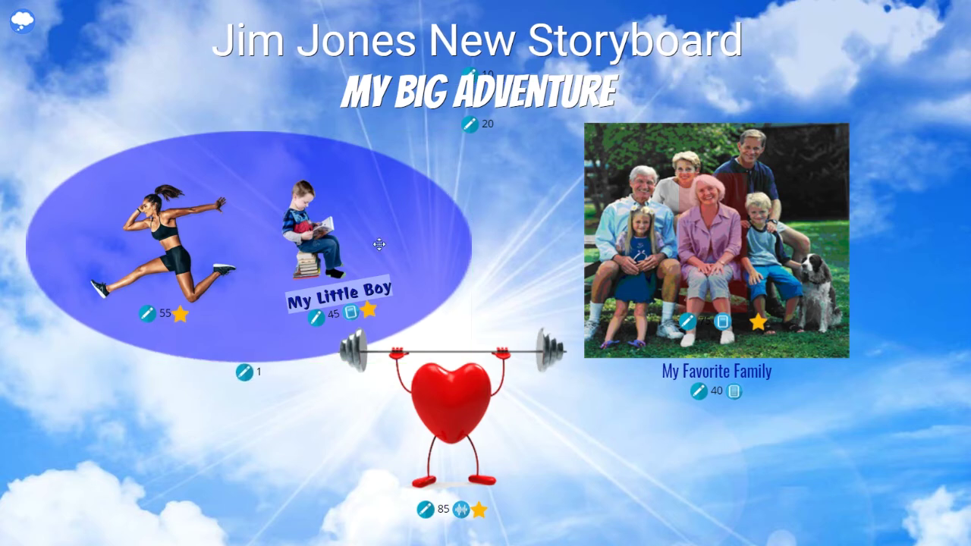
In the QStoryz storyboard, paste the episode's iframe embed code into the runner picture's story source and save the picture
left_click(181, 260)
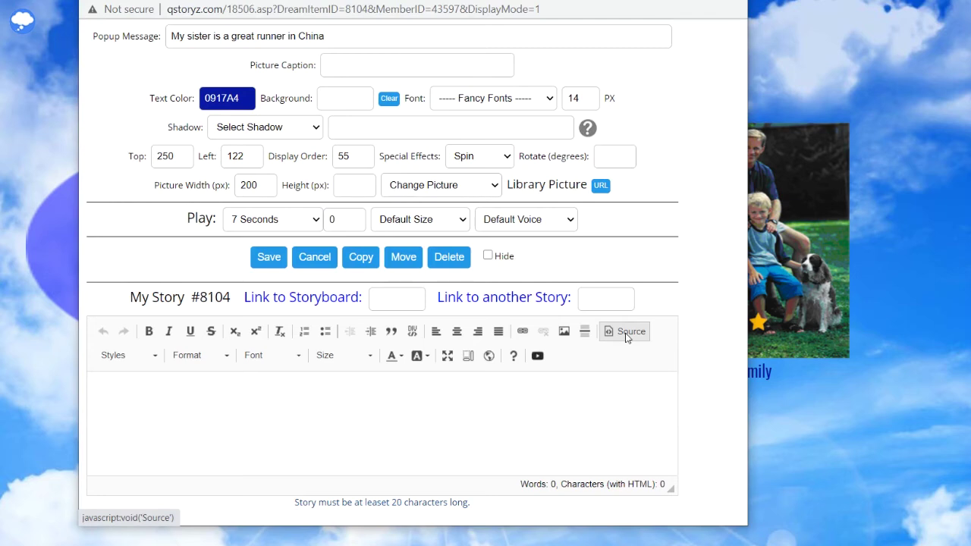
left_click(626, 332)
right_click(302, 388)
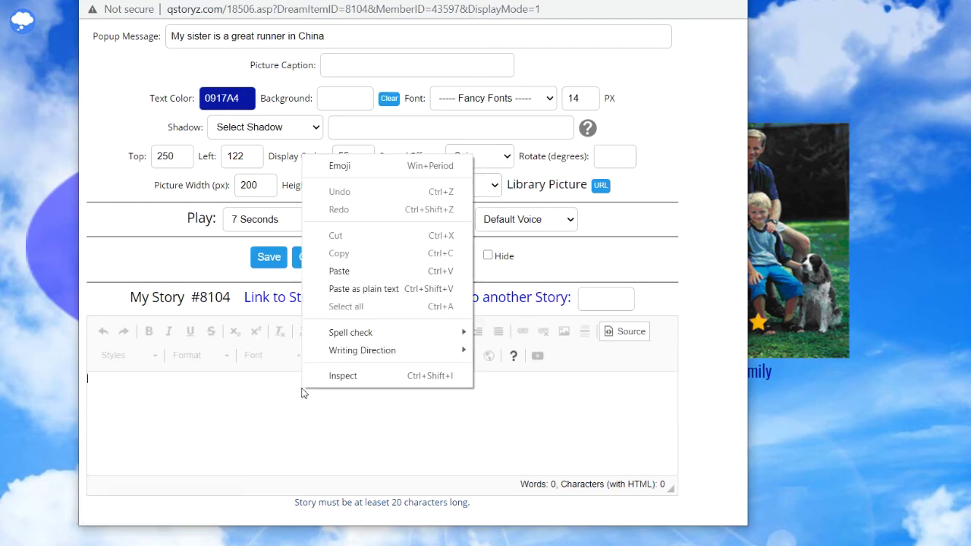
left_click(332, 271)
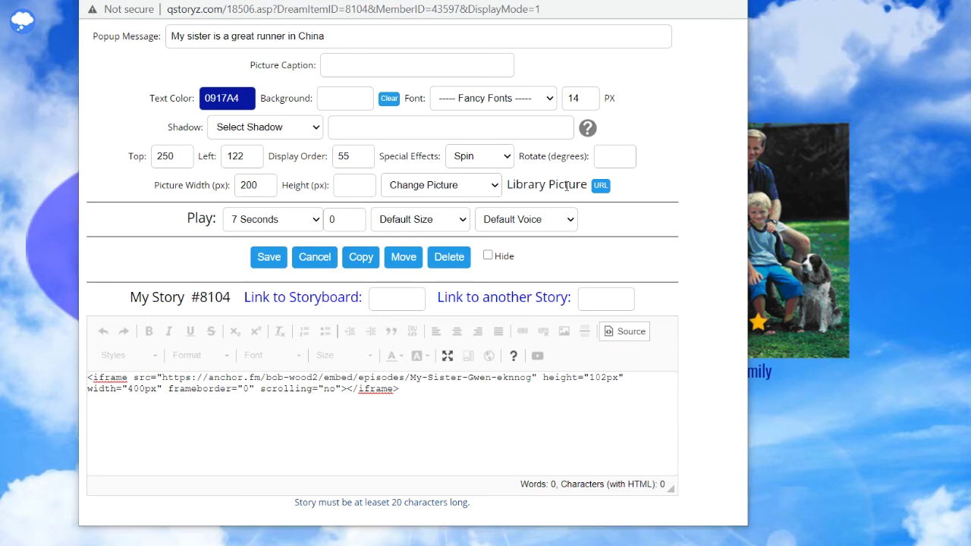
left_click(269, 256)
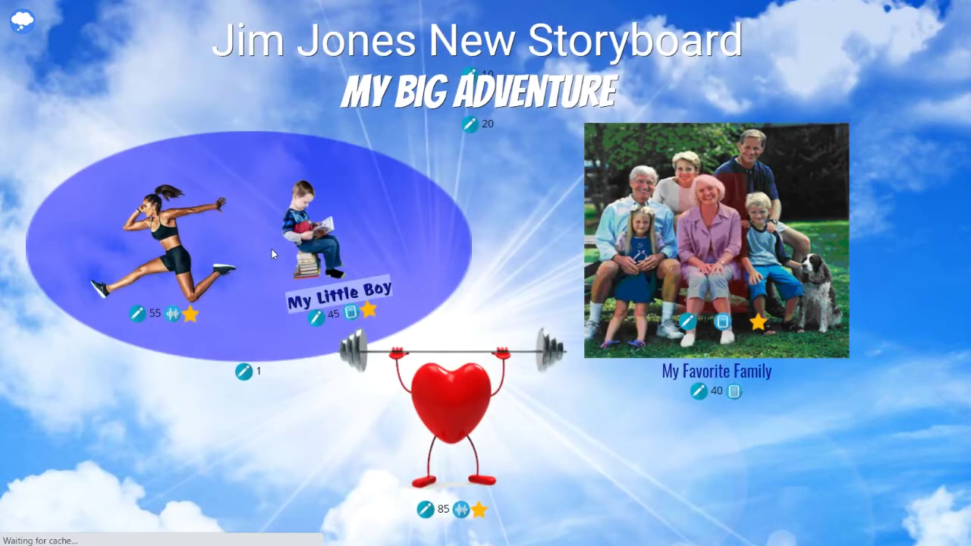
Preview the storyboard and play the embedded podcast episode from the runner picture
left_click(22, 22)
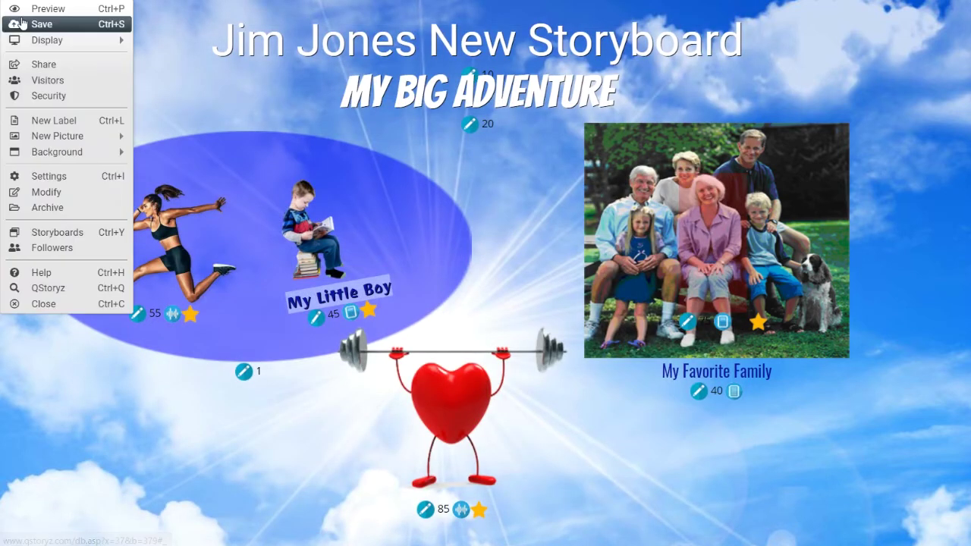
left_click(29, 7)
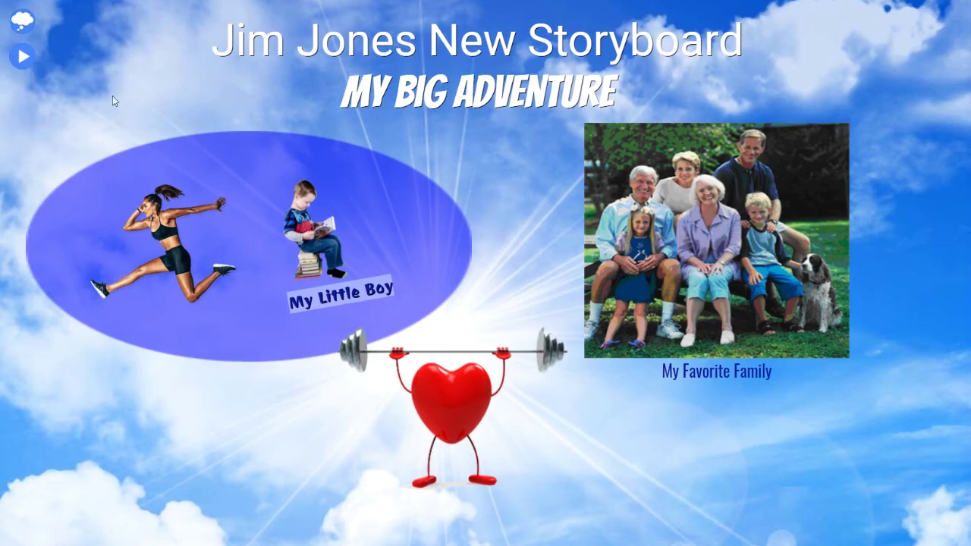
left_click(172, 244)
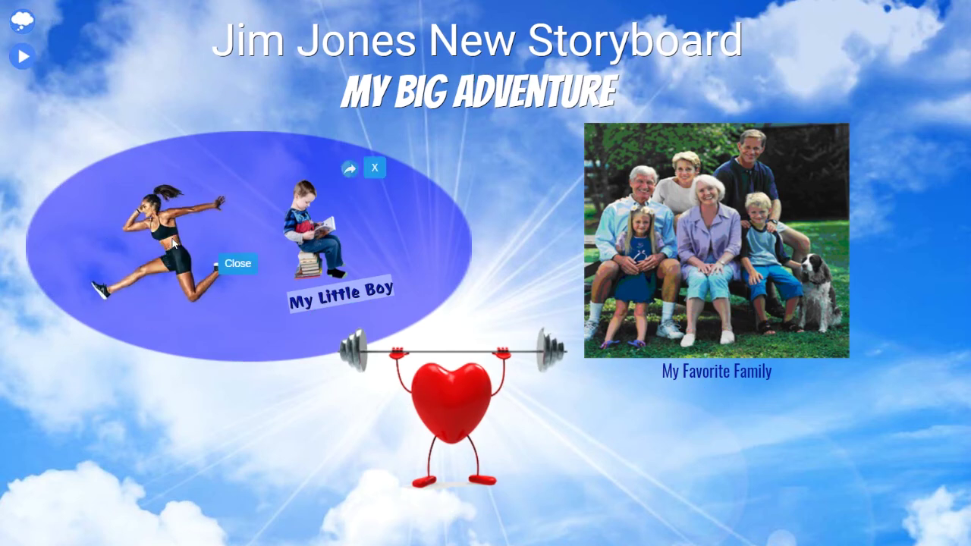
left_click(126, 215)
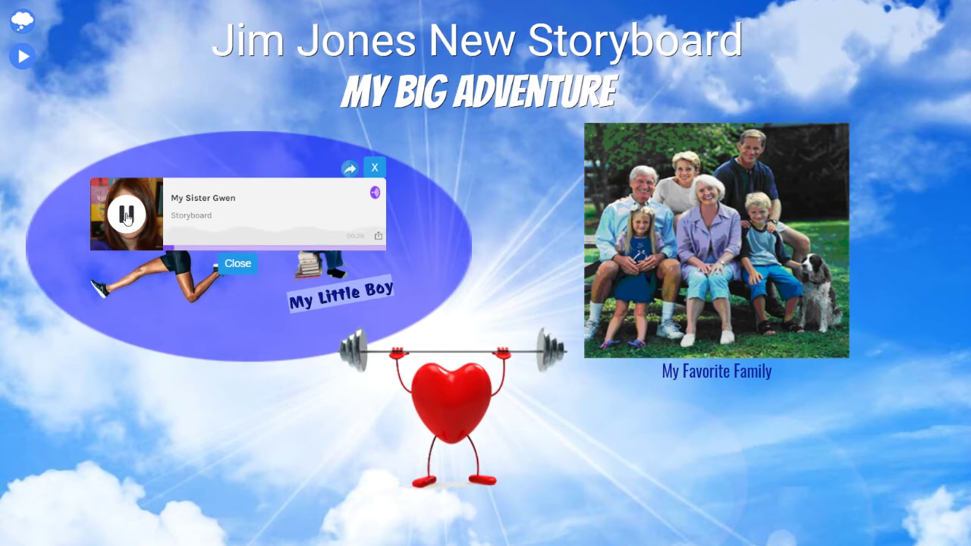